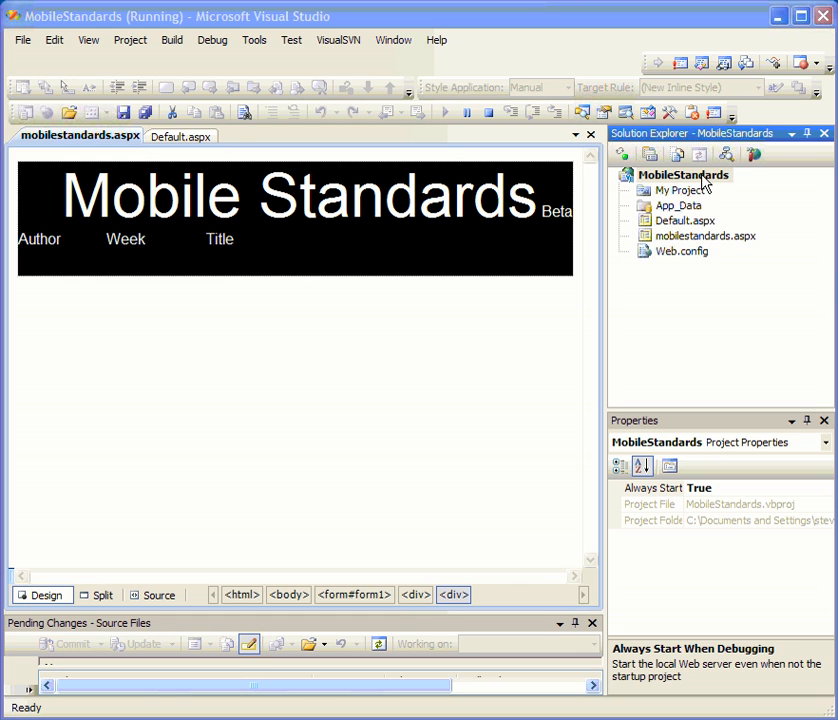
Step: Switch to Microsoft Access, start a new blank database and name it mobilestandards
click(688, 212)
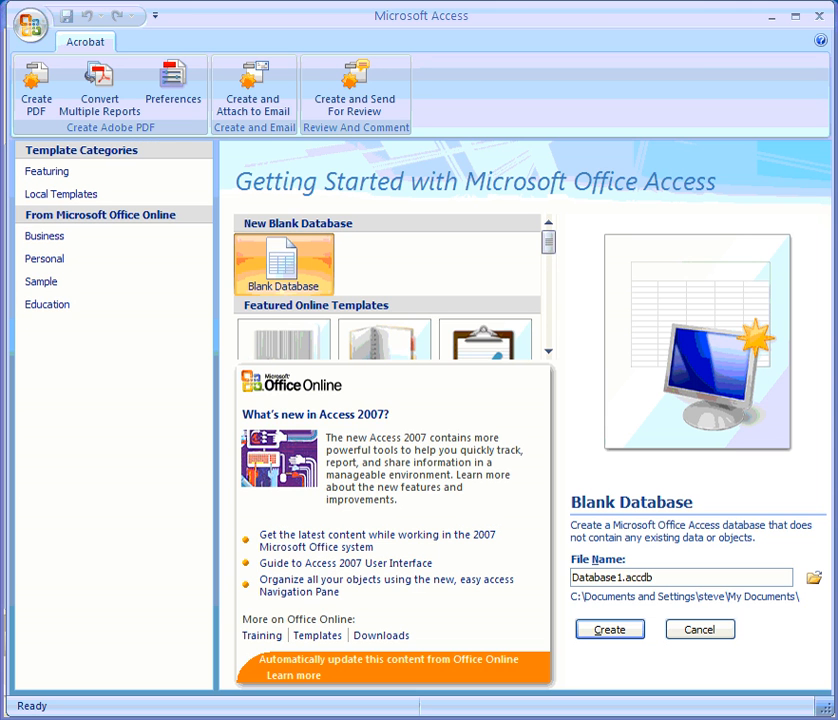
click(284, 274)
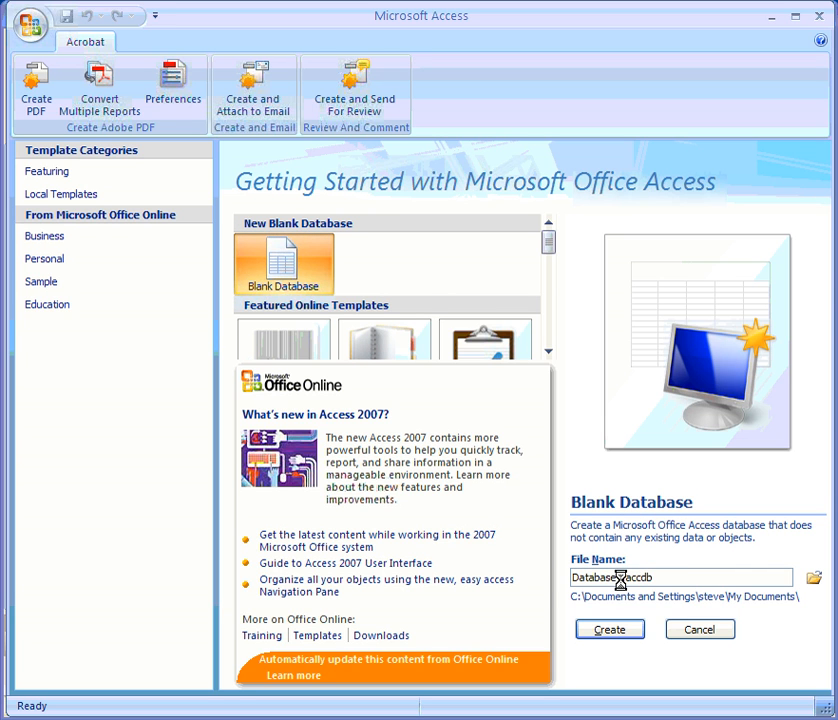
drag(620, 580, 539, 581)
text(mobilestand)
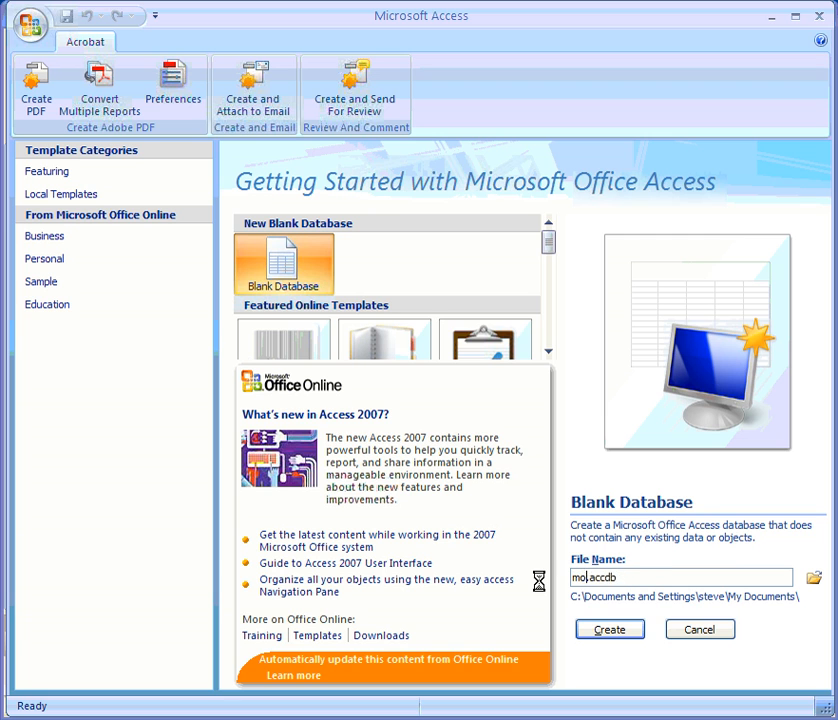
text(ards)
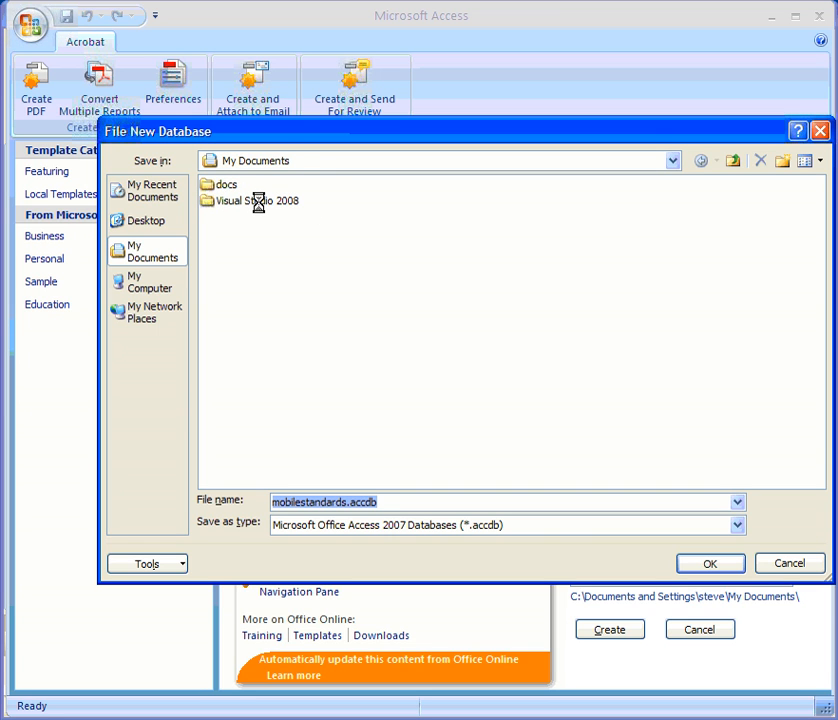
Step: Create the database in the App_Data folder of the MobileStandards project, under Visual Studio 2008 > Projects
double_click(258, 201)
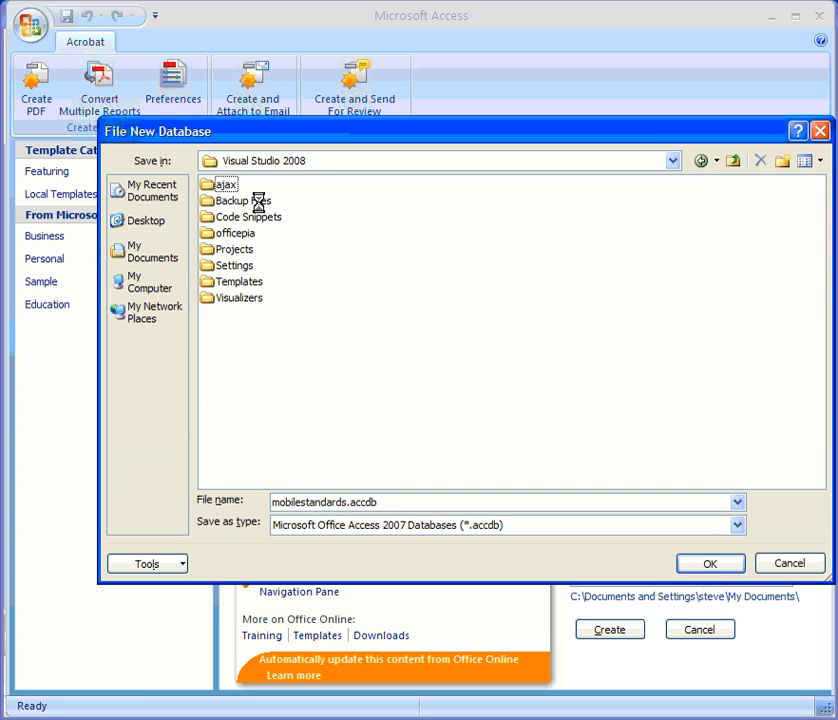
double_click(236, 249)
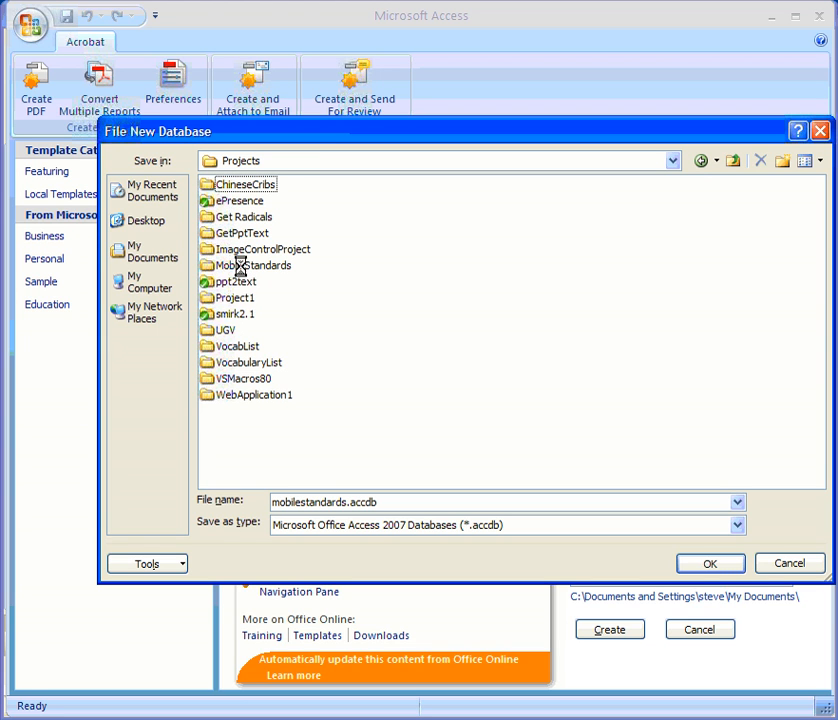
double_click(240, 265)
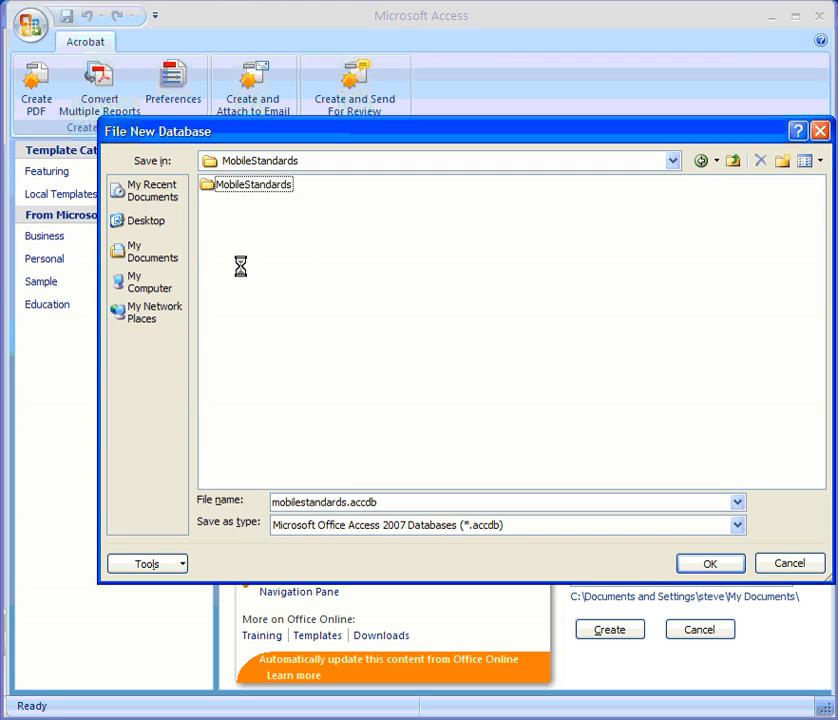
double_click(245, 185)
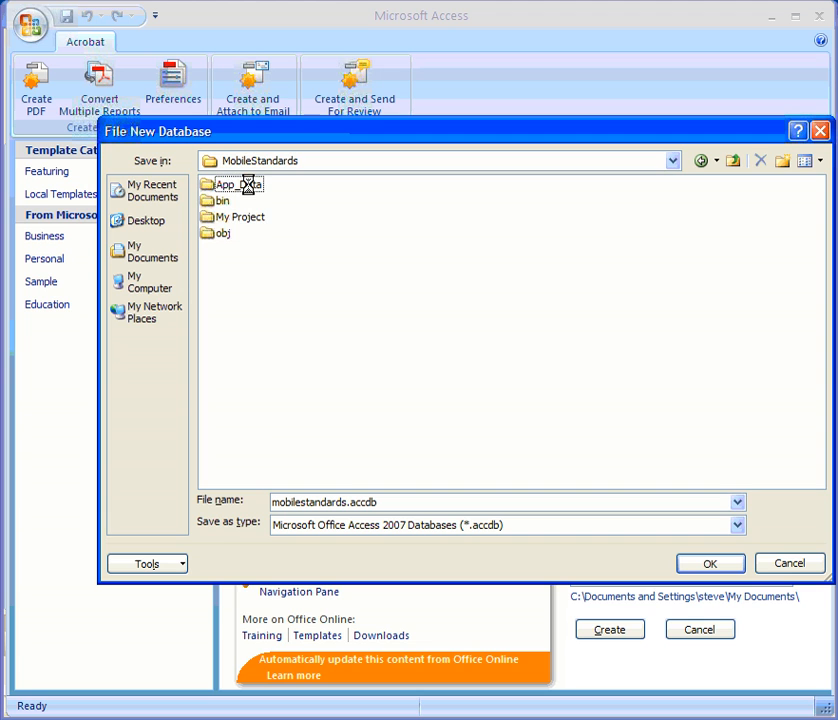
double_click(247, 185)
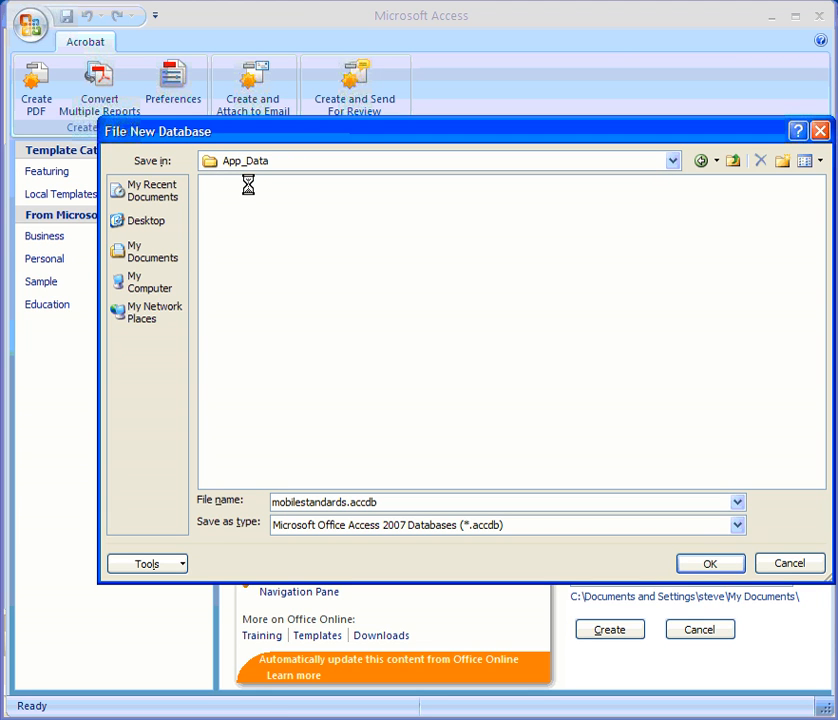
click(714, 565)
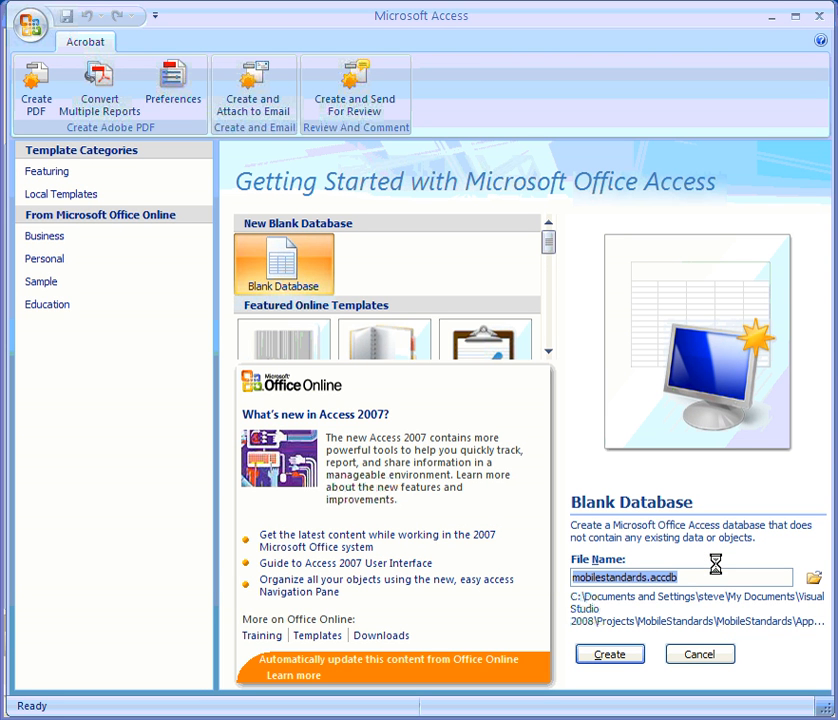
click(608, 654)
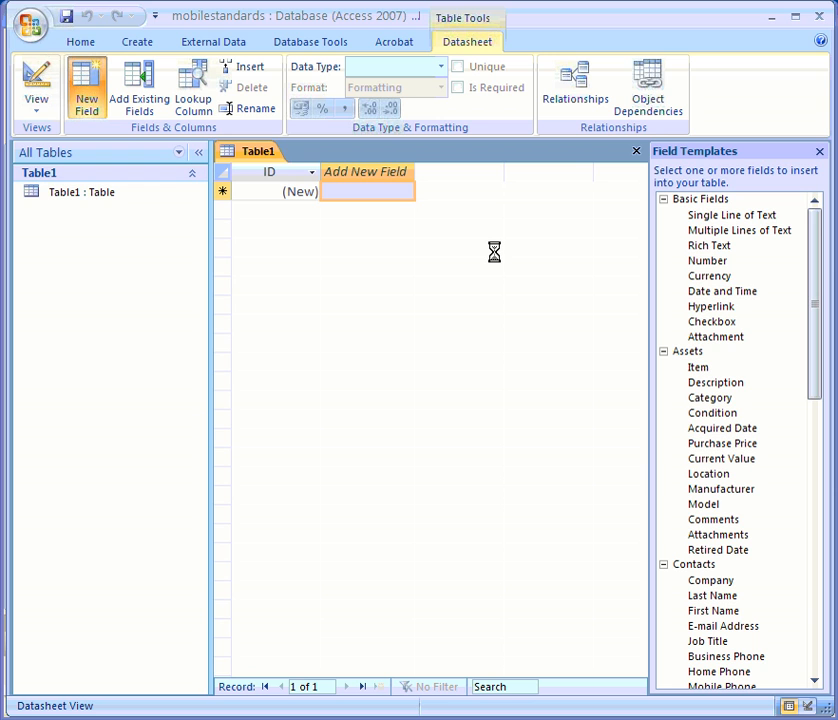
Step: Switch Table1 to Design View, saving the table under the name papers
click(81, 42)
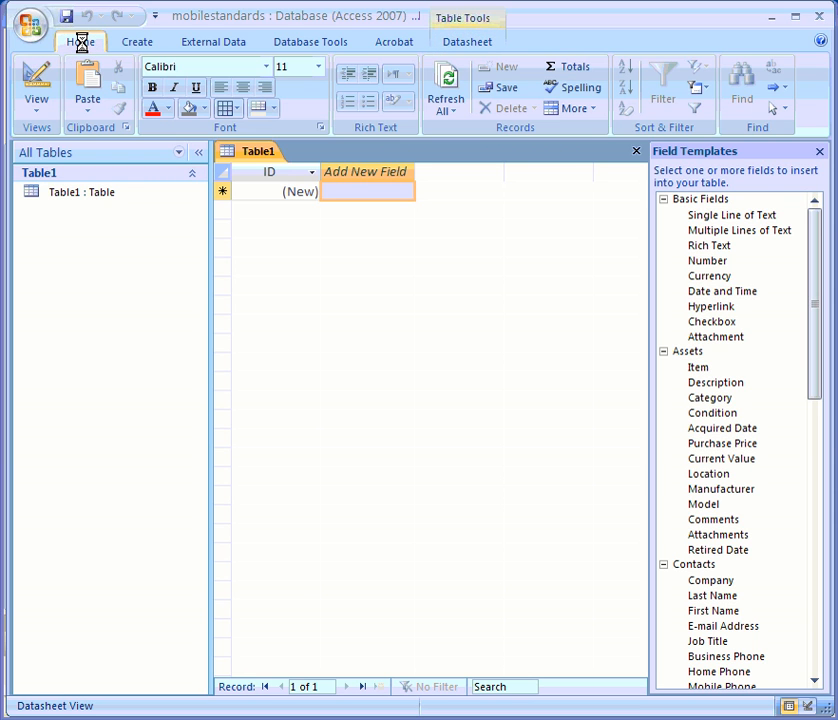
click(81, 192)
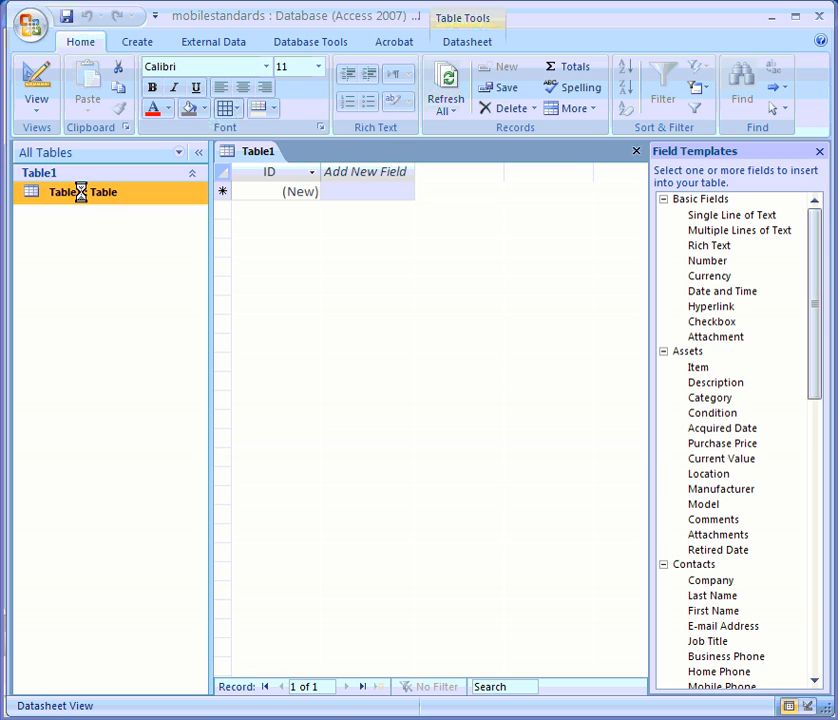
right_click(81, 192)
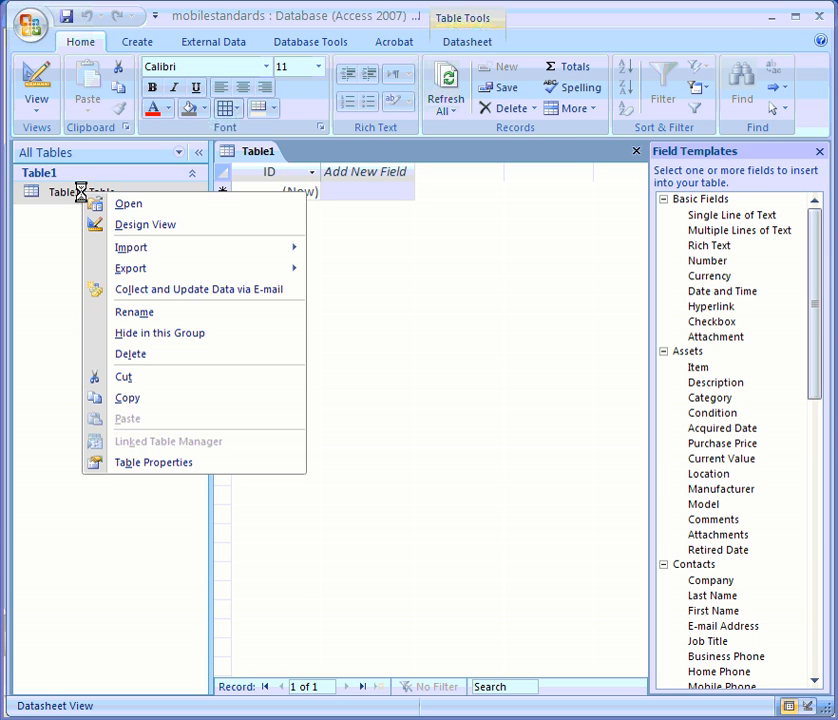
click(139, 225)
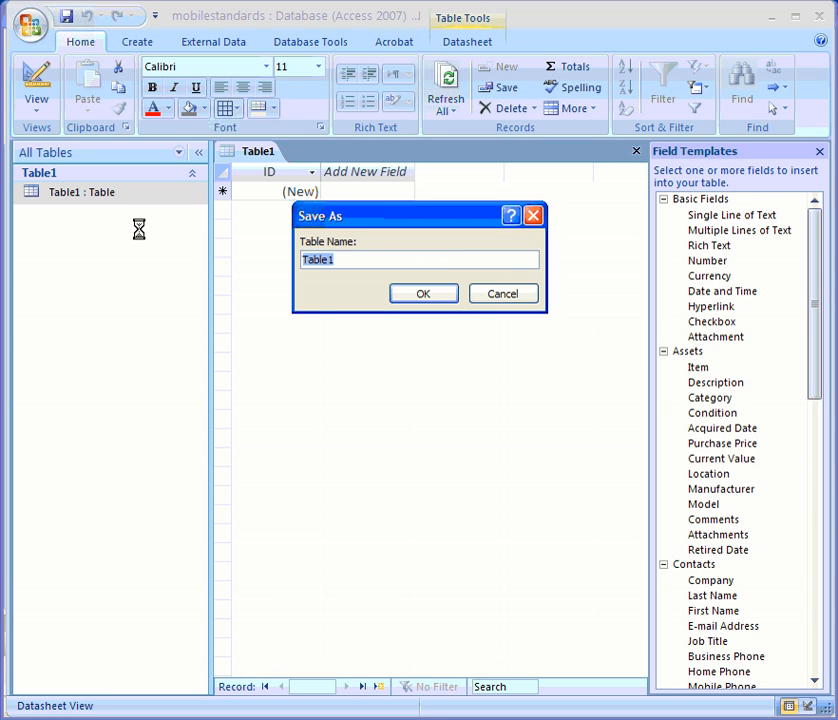
text(papers)
click(425, 289)
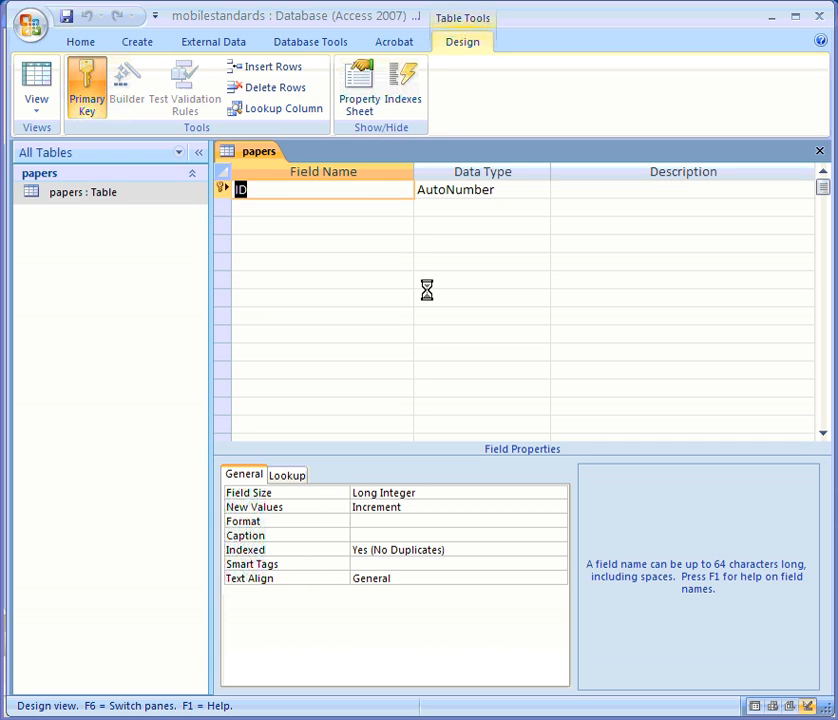
Step: Add the fields Author and Title to the papers table, both with the Text data type
click(312, 208)
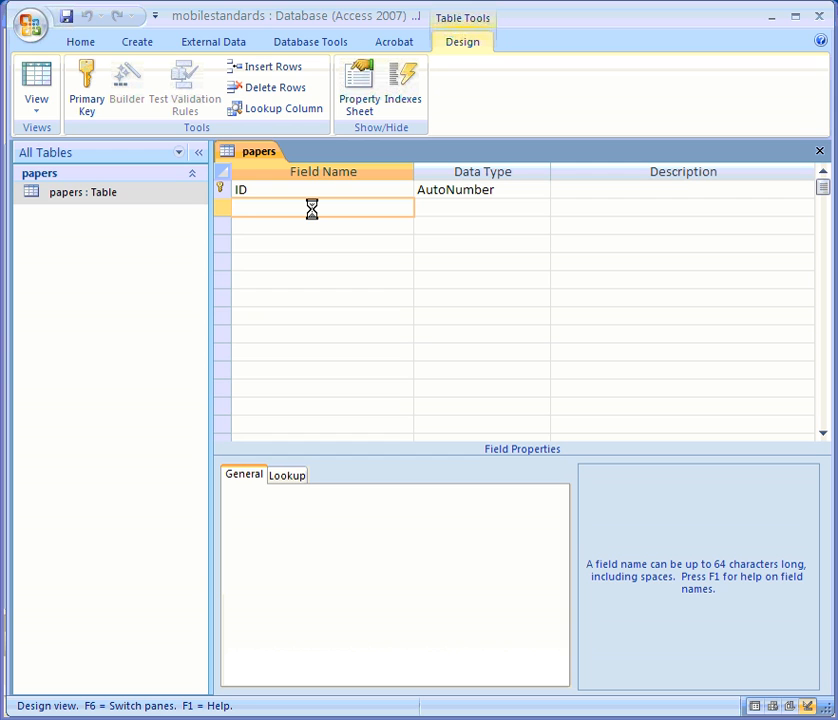
text(Author)
click(436, 208)
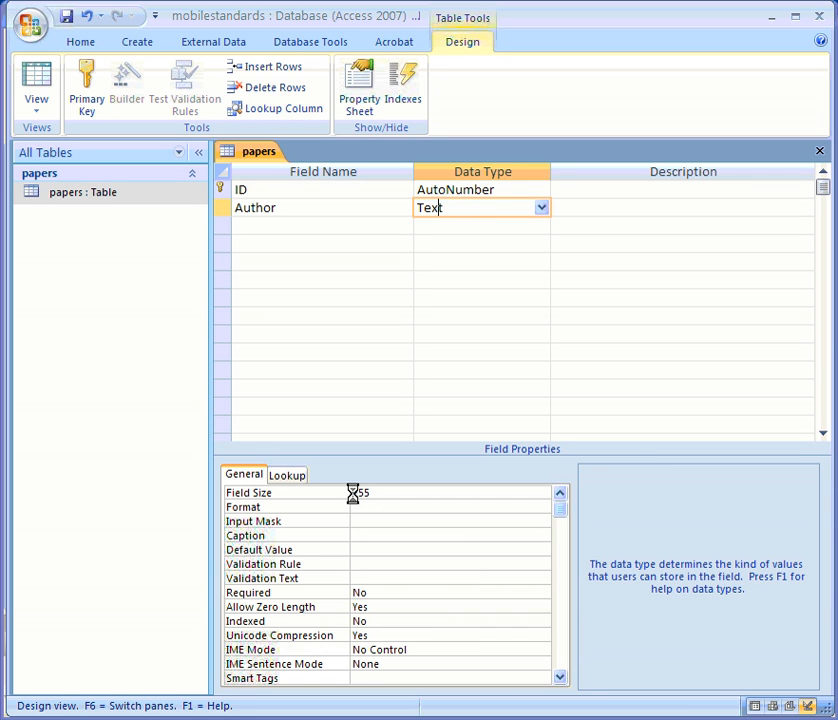
click(262, 226)
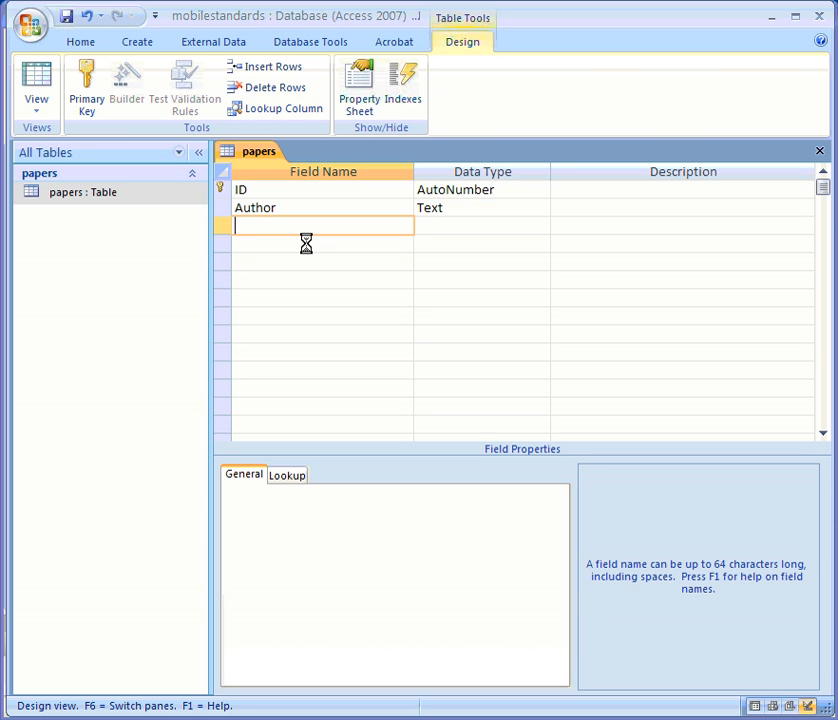
text(Title)
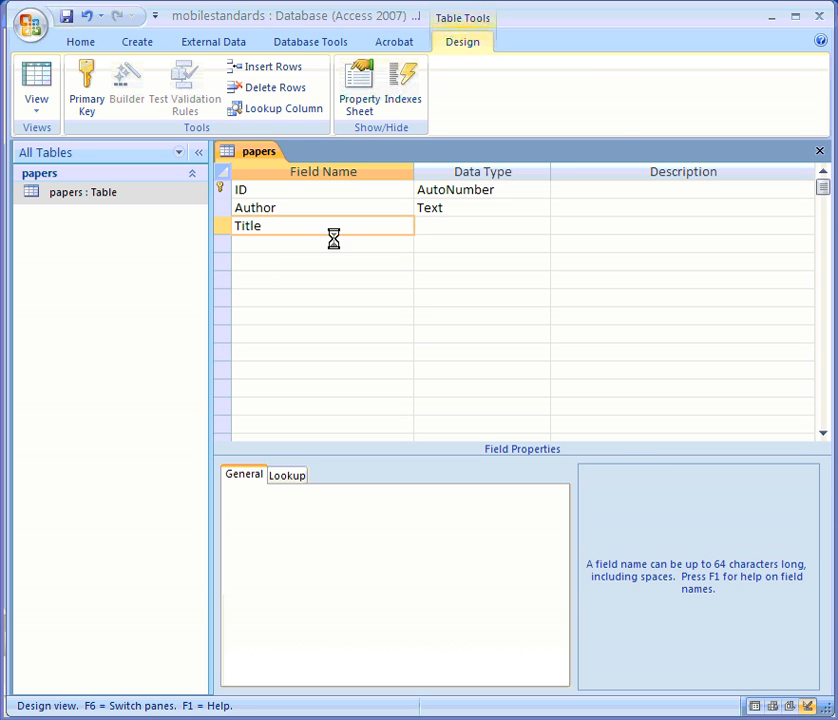
click(471, 228)
Step: Add a field named Week below Title and set its data type to Number
click(299, 243)
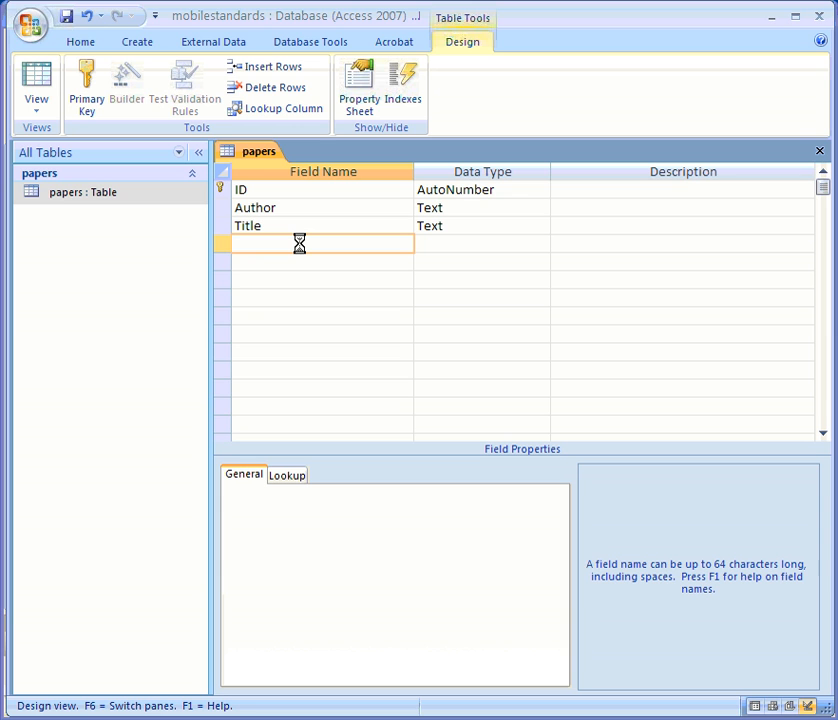
text(Week)
click(477, 243)
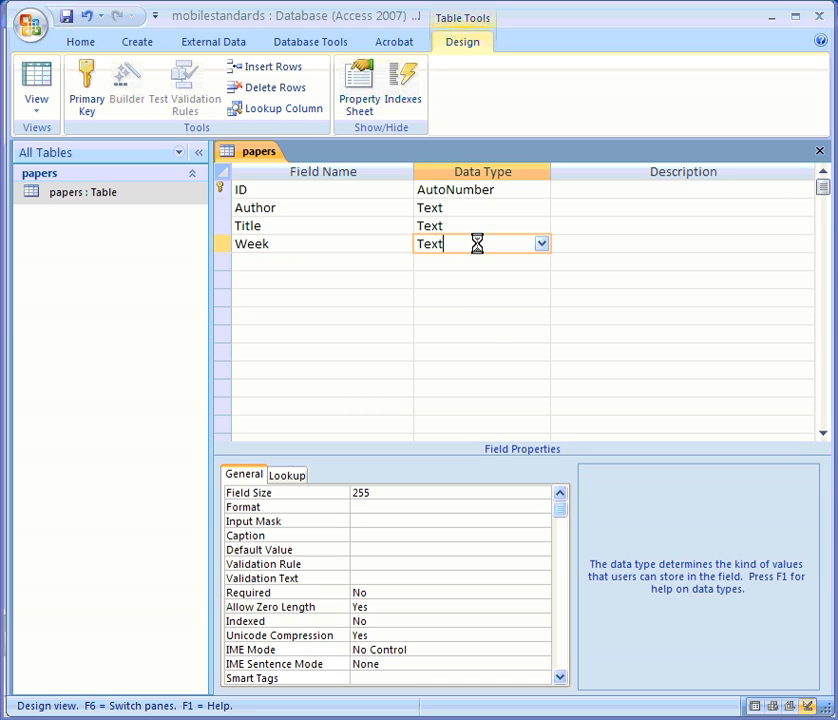
click(541, 243)
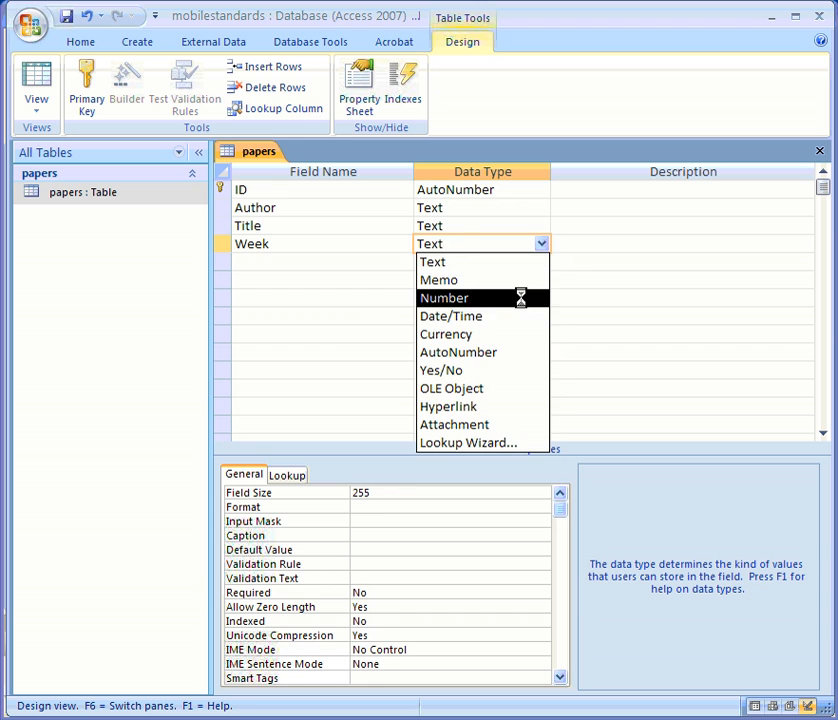
click(520, 297)
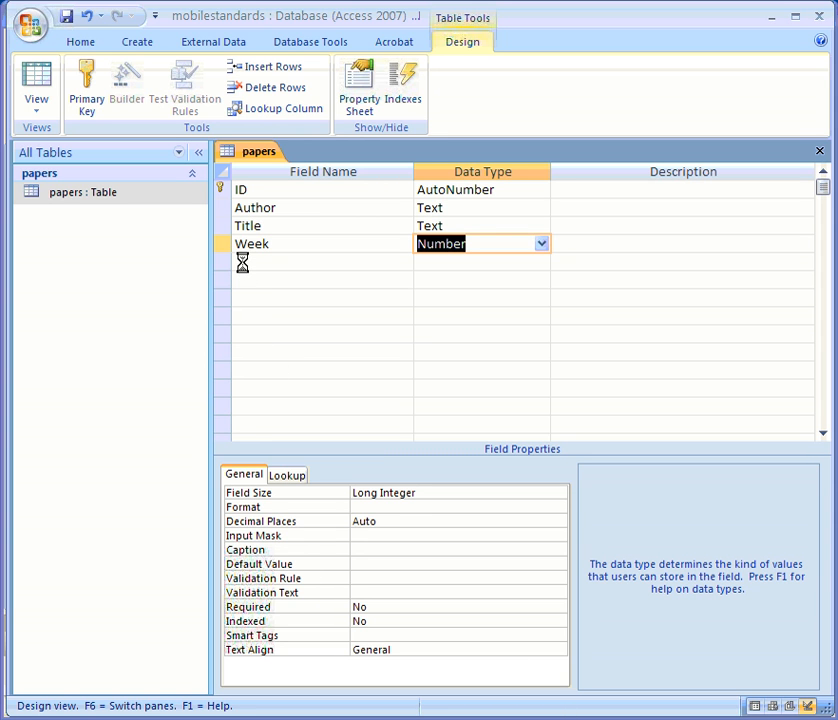
key(alt+Tab)
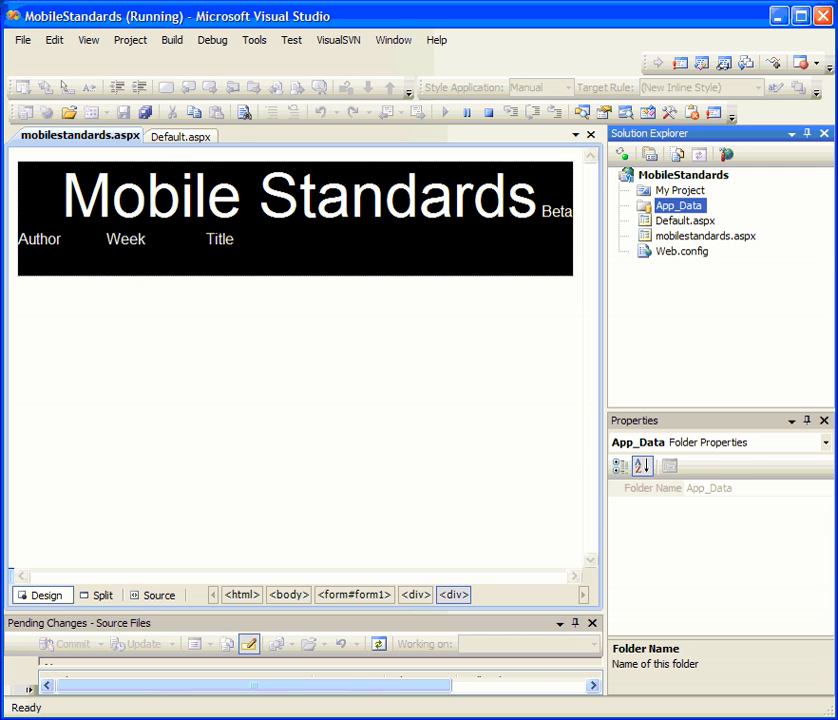
click(780, 20)
key(alt+Tab)
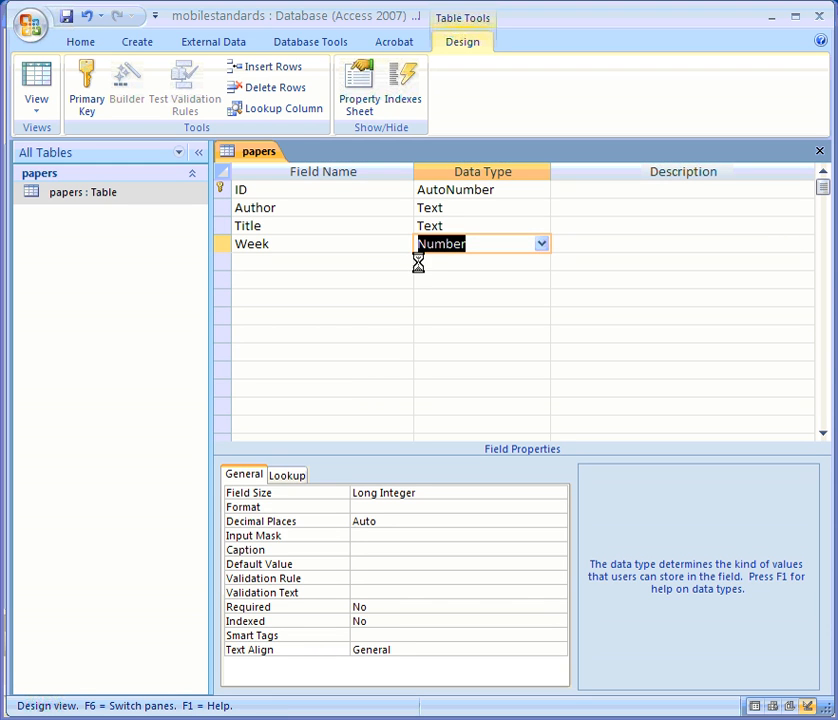
Step: Open the papers table for data entry, saving its design, and close the Field Templates pane
click(384, 265)
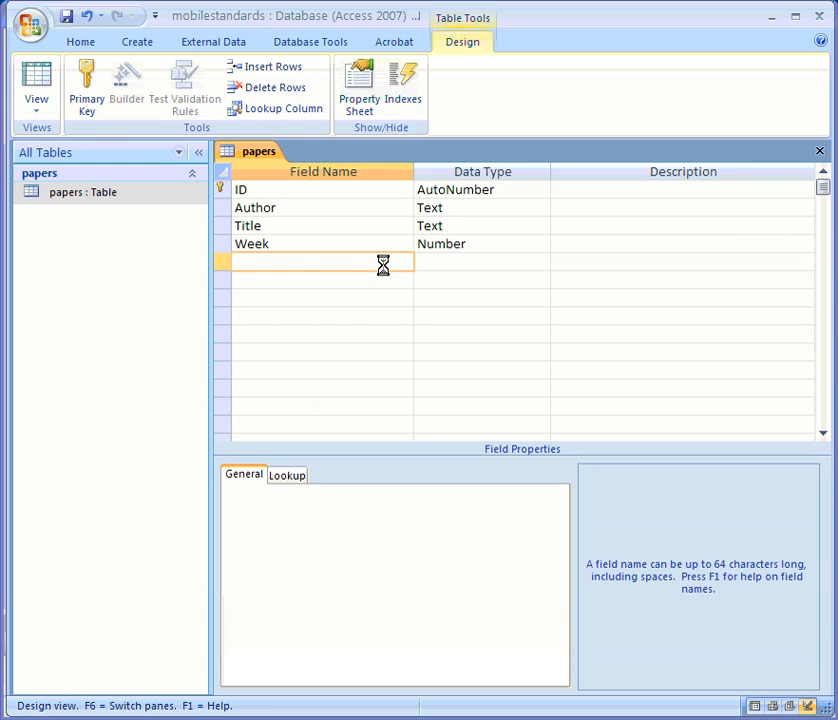
right_click(72, 190)
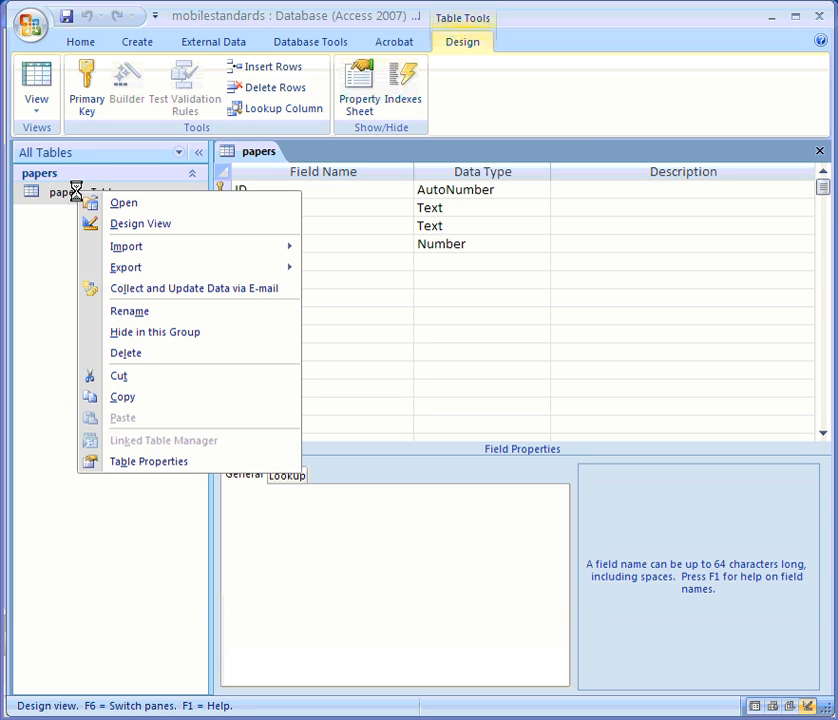
click(171, 205)
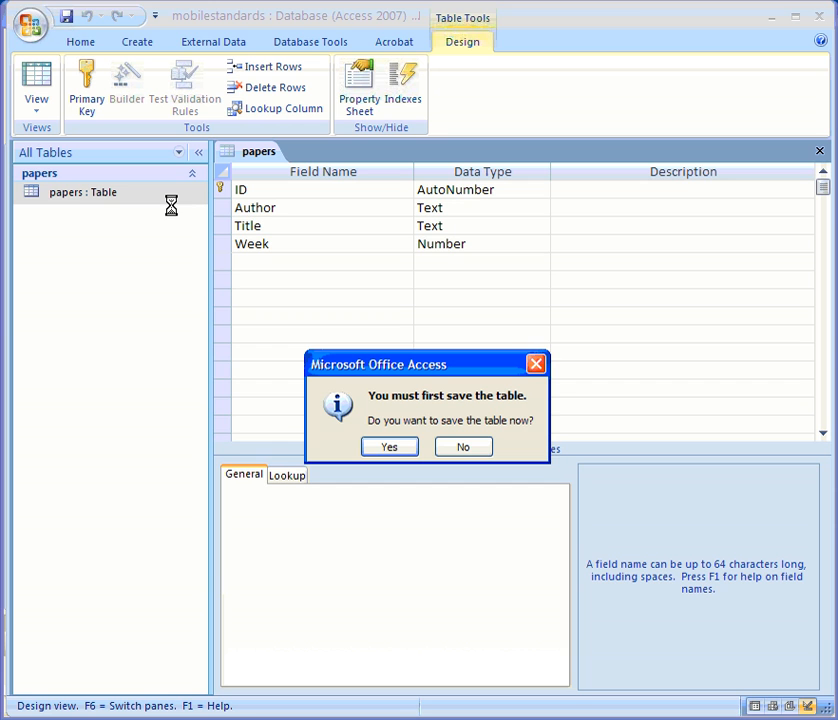
click(390, 447)
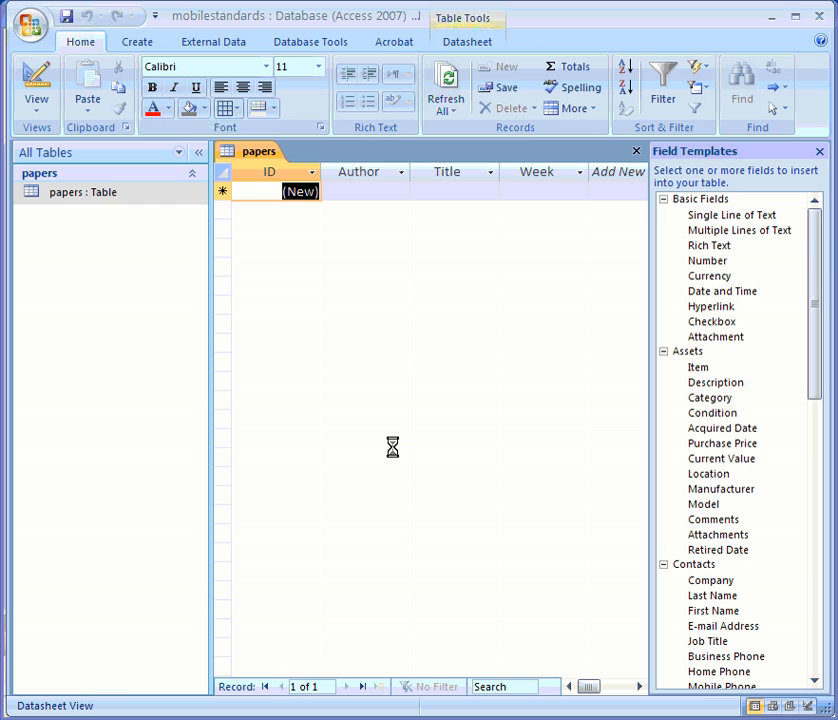
click(818, 151)
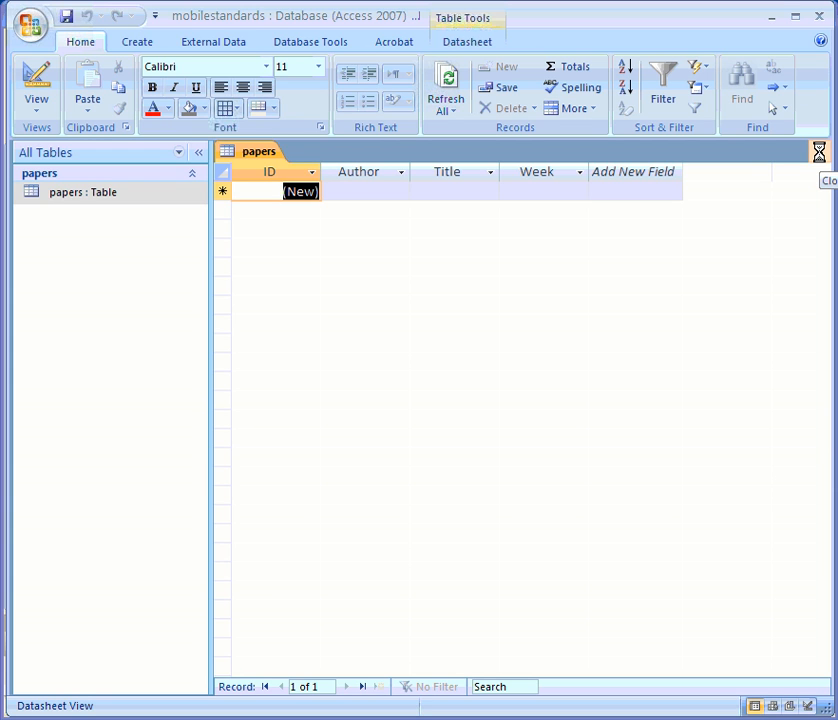
Step: Enter Mark Weiser as the Author of the first record in the papers table
click(346, 193)
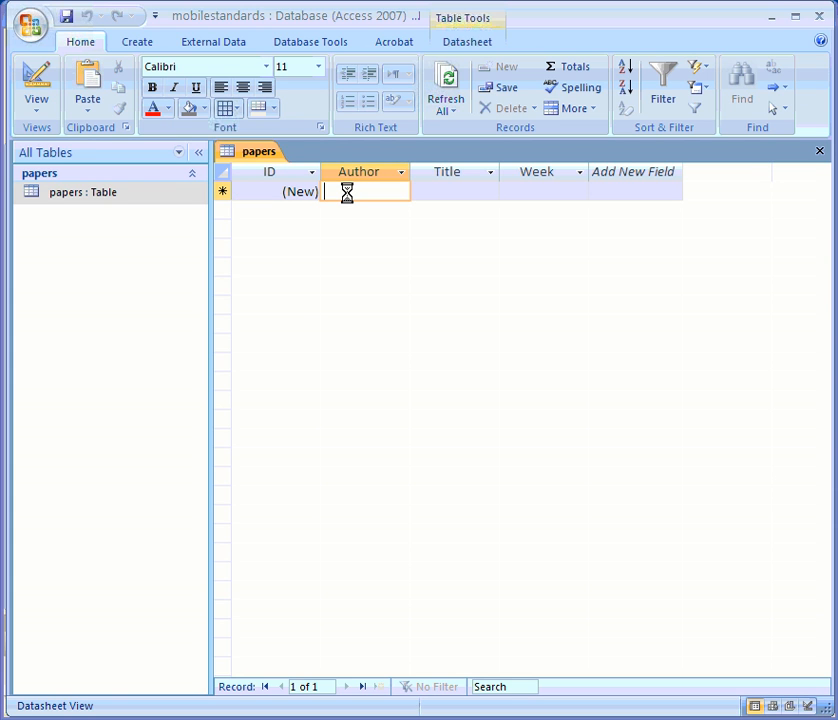
text(m)
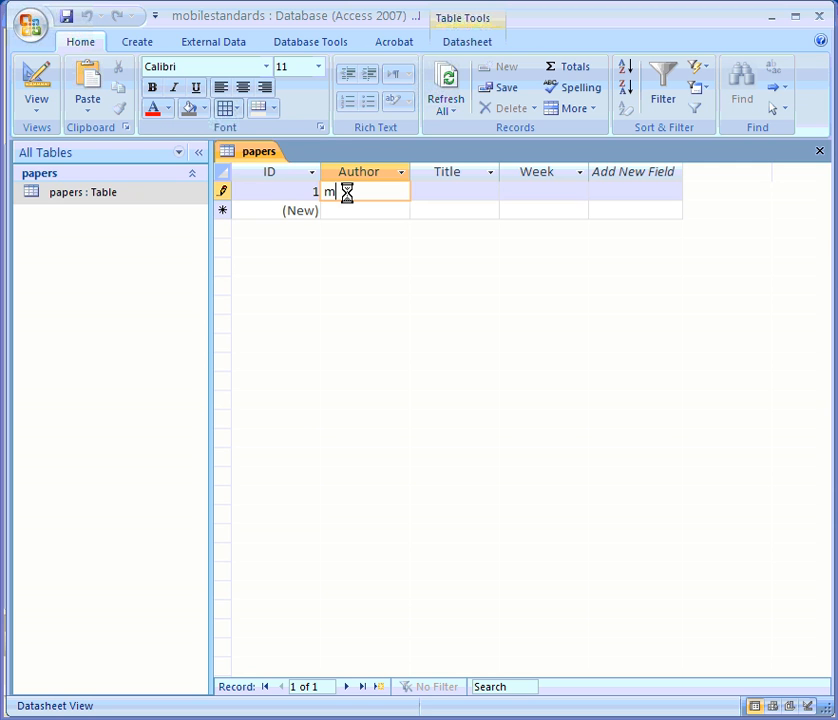
key(BackSpace)
text(Ma)
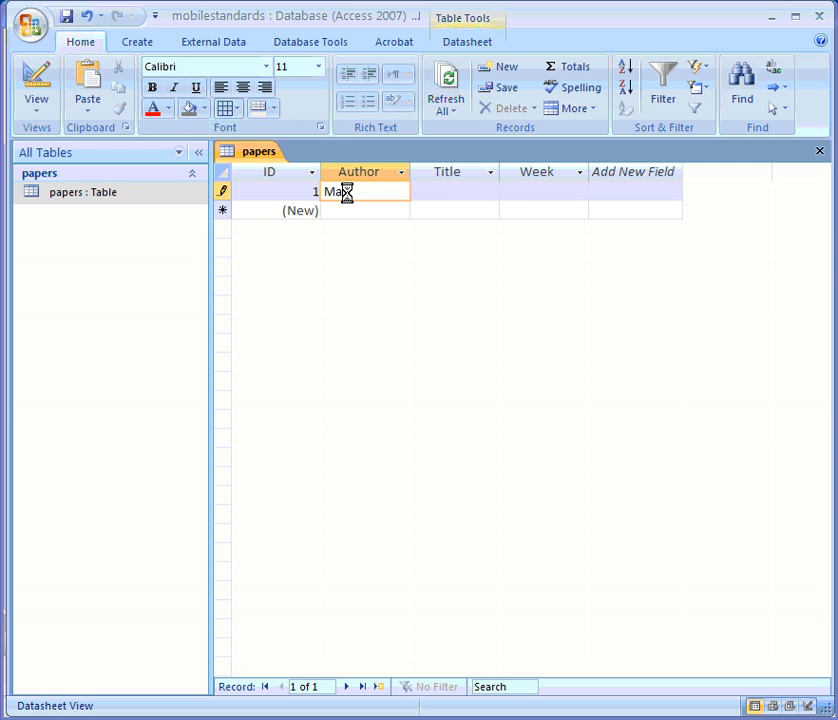
text(x Weiser)
Step: Complete the first record with the Title The Computer for the 21st Century and Week 3
click(467, 193)
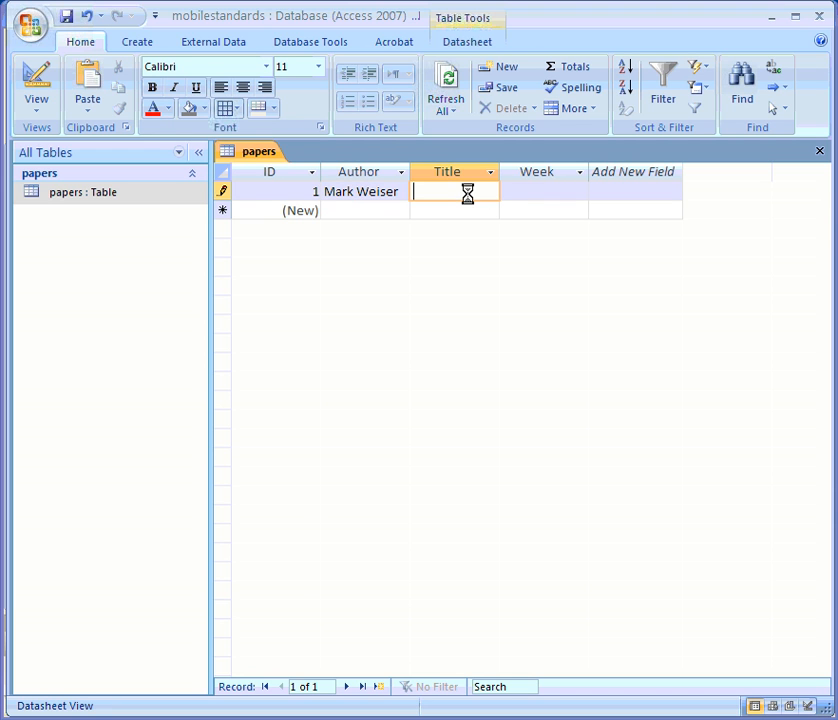
text(T)
text(he Computer)
text( for the 21s)
text(t Centu)
text(ry)
key(Tab)
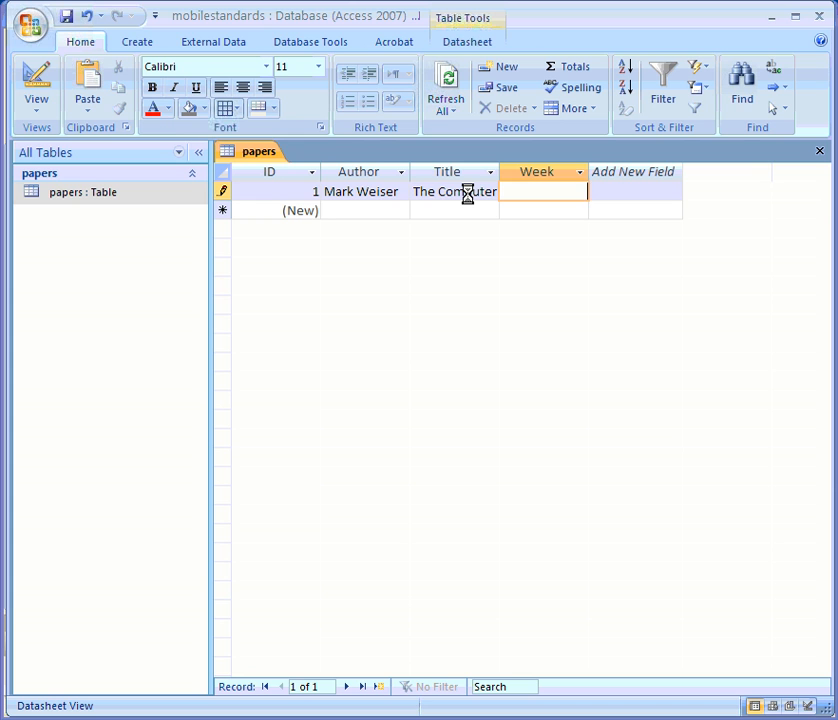
text(3)
click(372, 209)
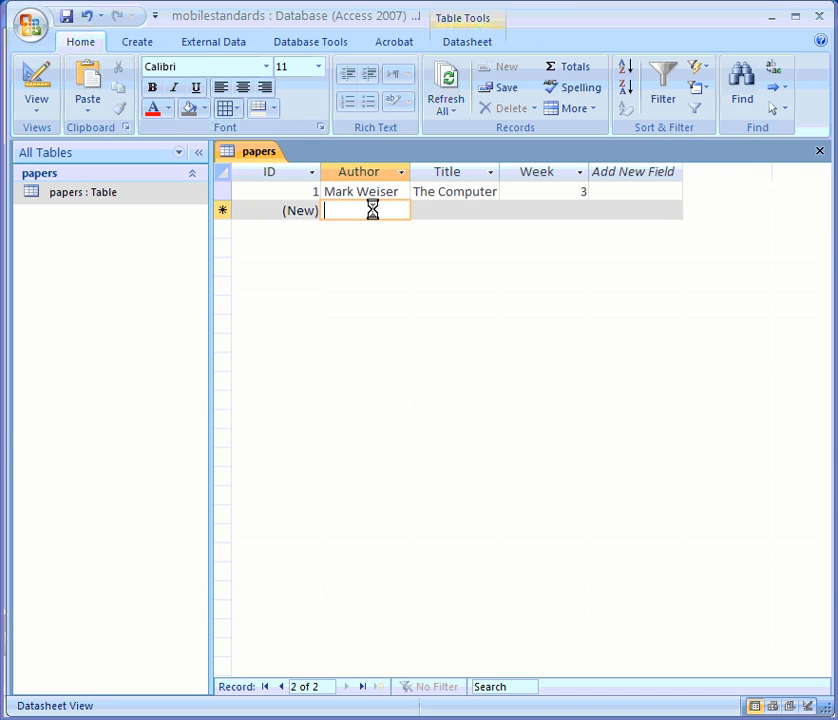
Step: Widen the Author and Title columns of the papers table slightly
drag(409, 172, 424, 172)
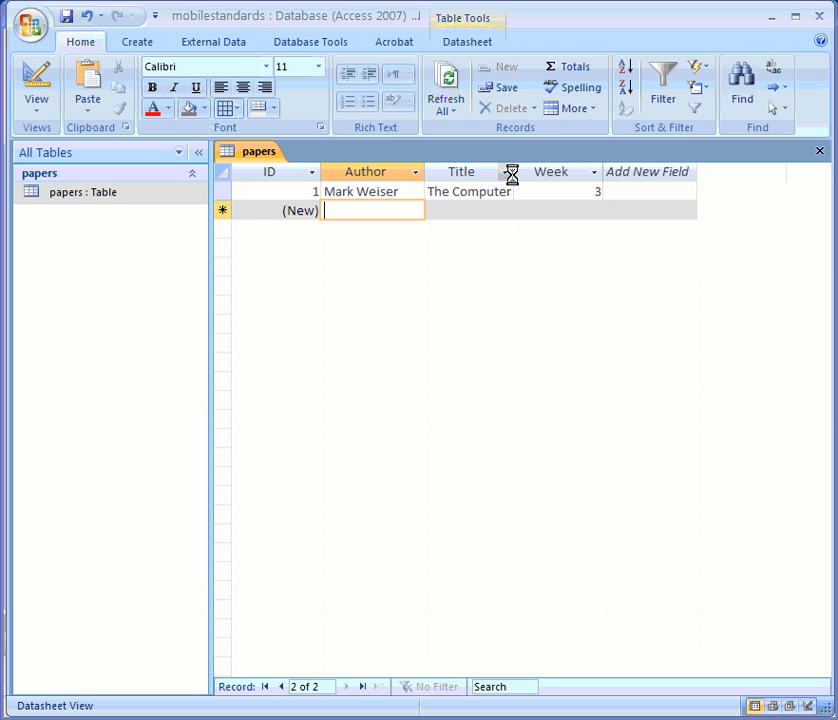
drag(515, 172, 535, 172)
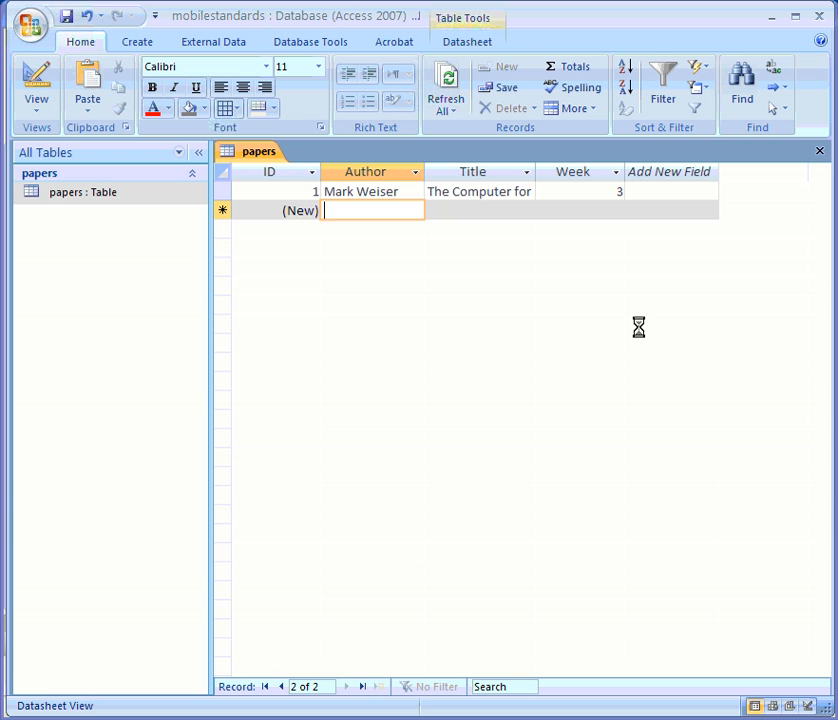
Step: Examine the papers table's structure: its record rows, its Author, Title and Week columns, and the blank record's fields
click(219, 190)
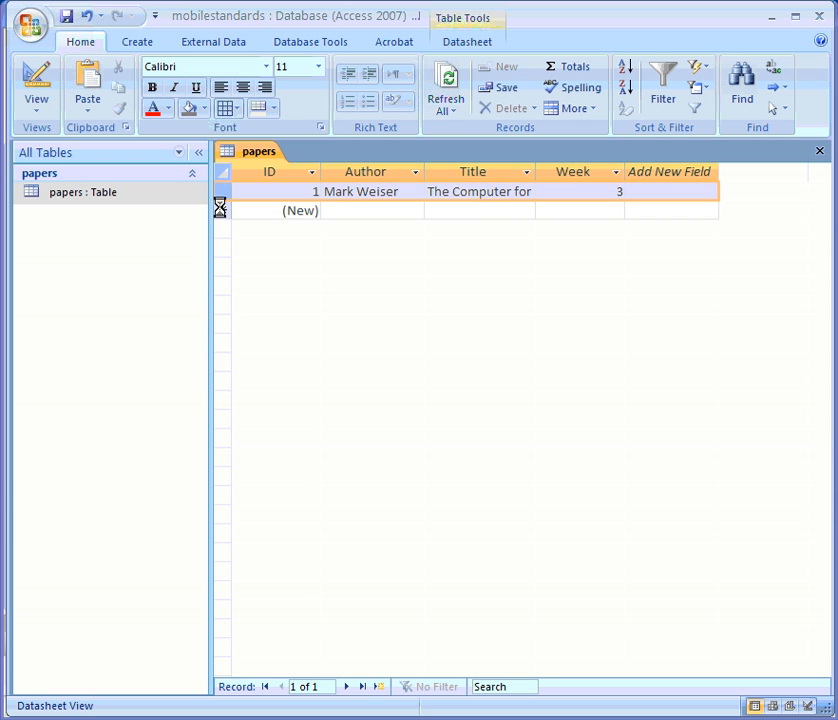
click(219, 207)
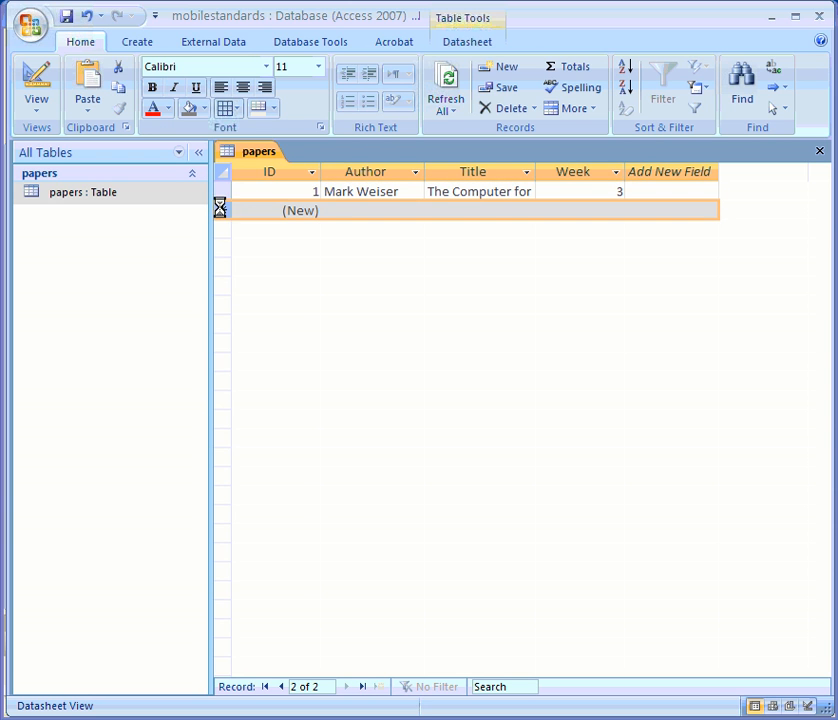
click(365, 174)
click(520, 178)
click(573, 178)
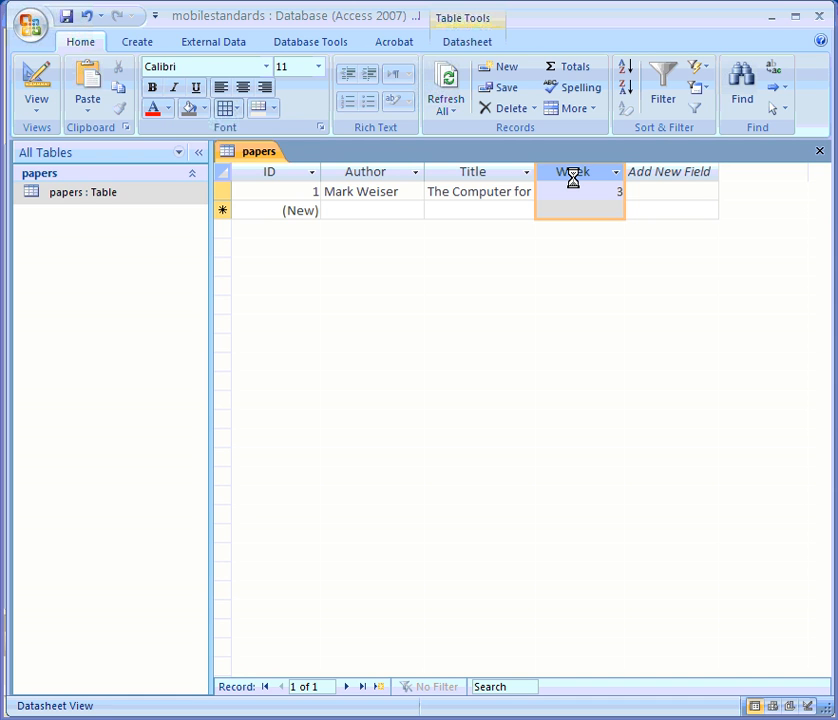
click(481, 170)
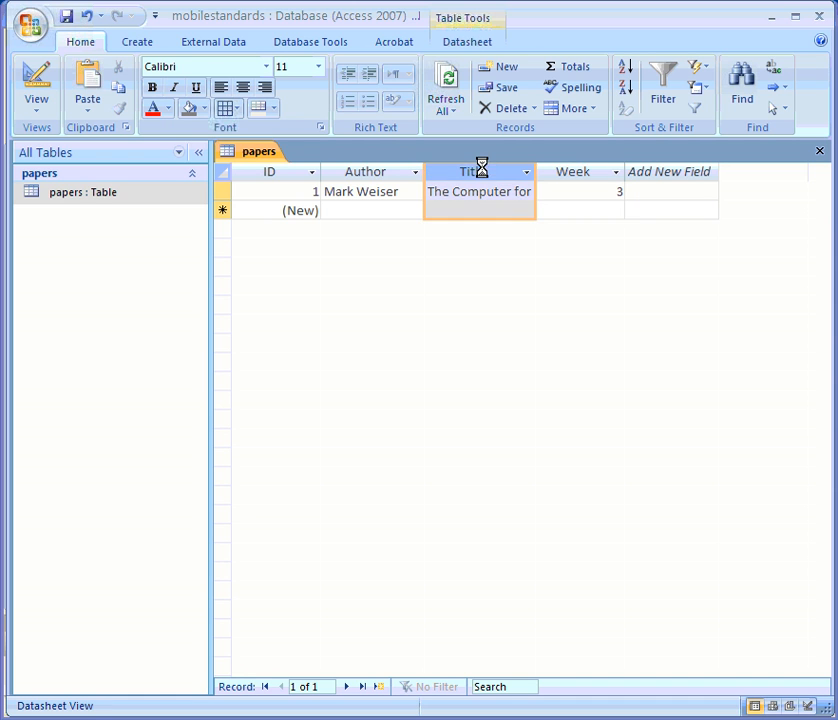
click(373, 178)
click(370, 209)
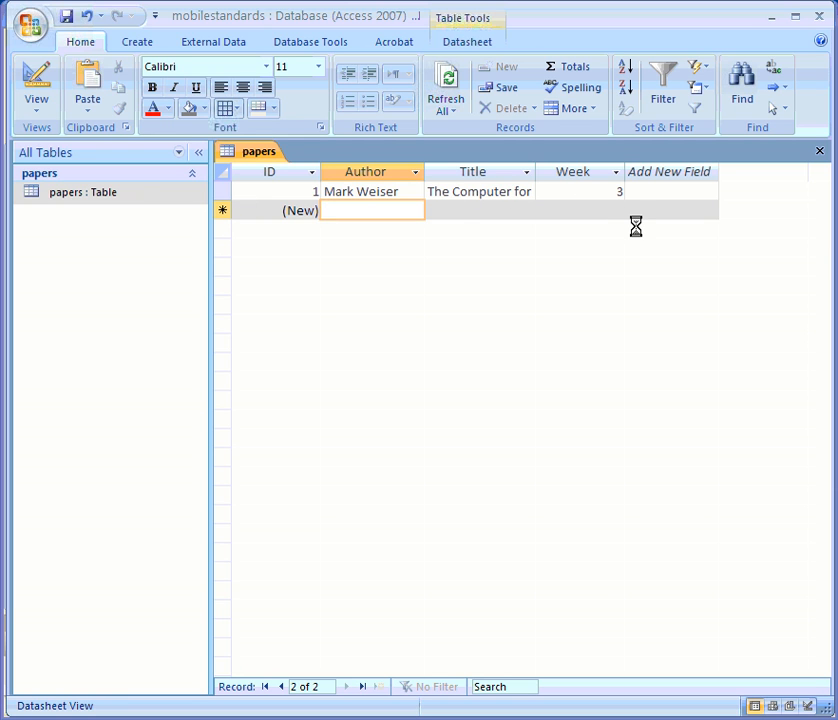
click(467, 210)
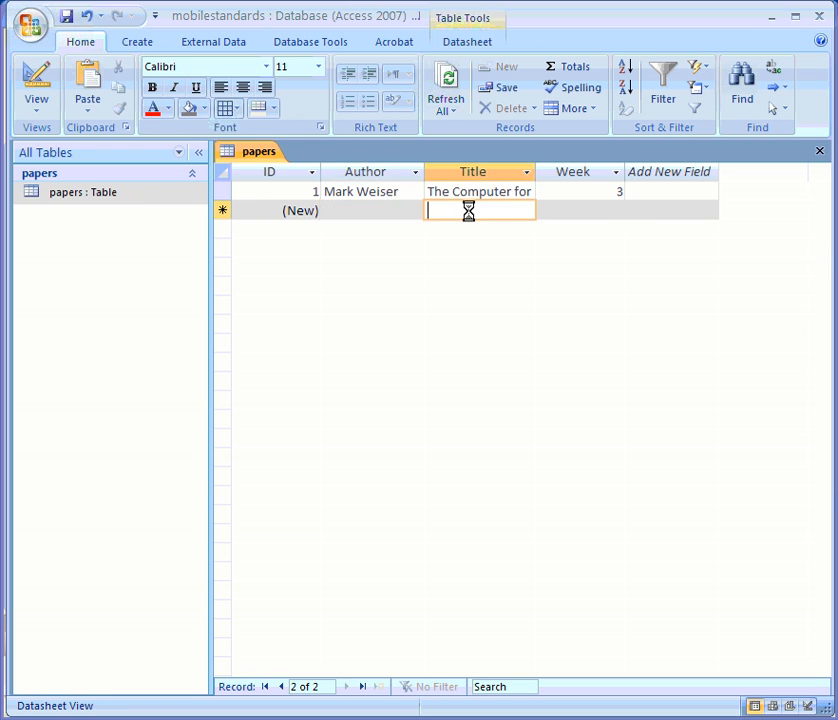
click(565, 210)
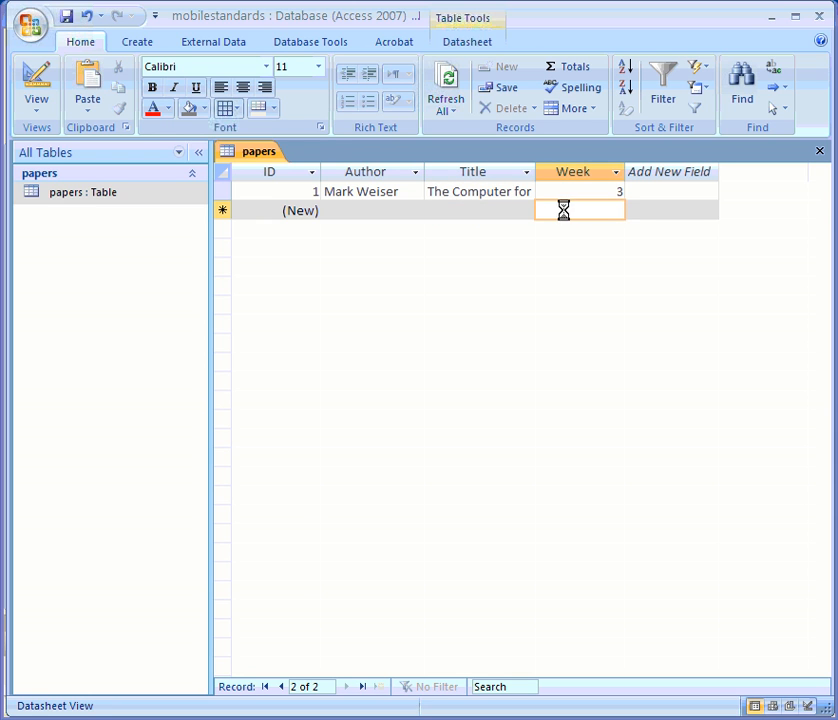
click(369, 206)
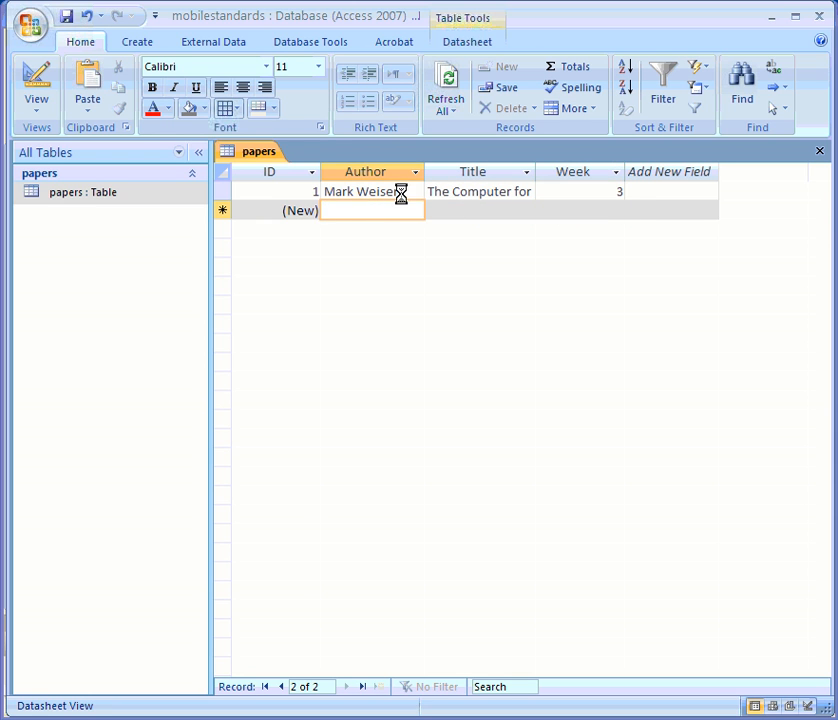
Step: Copy the Author value from the first record into the Author field of a second record
drag(400, 191, 318, 190)
key(ctrl+c)
click(346, 211)
key(ctrl+v)
Step: Complete the second record with the Title Ubiquitous Computing on Campus and Week 3
click(462, 211)
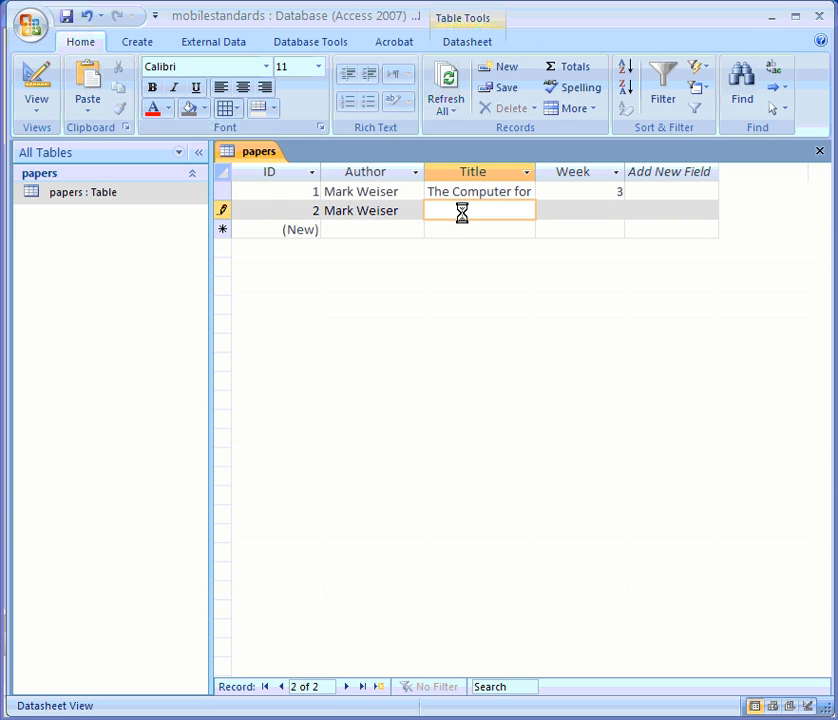
text(Ubiquitous Computng on)
key(BackSpace)
key(BackSpace)
key(BackSpace)
key(BackSpace)
key(BackSpace)
text(ing on Campus)
click(614, 212)
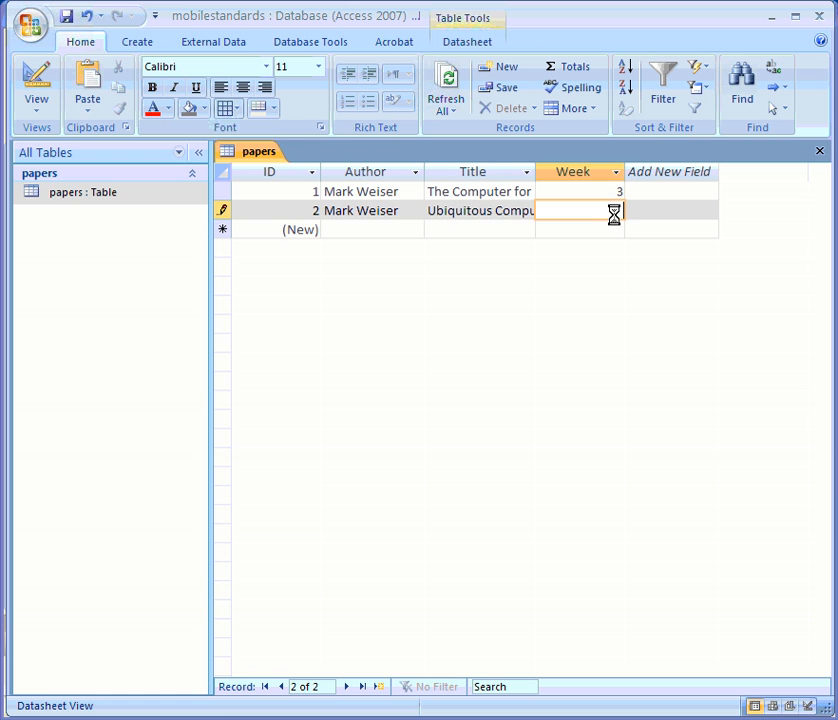
text(3)
click(596, 229)
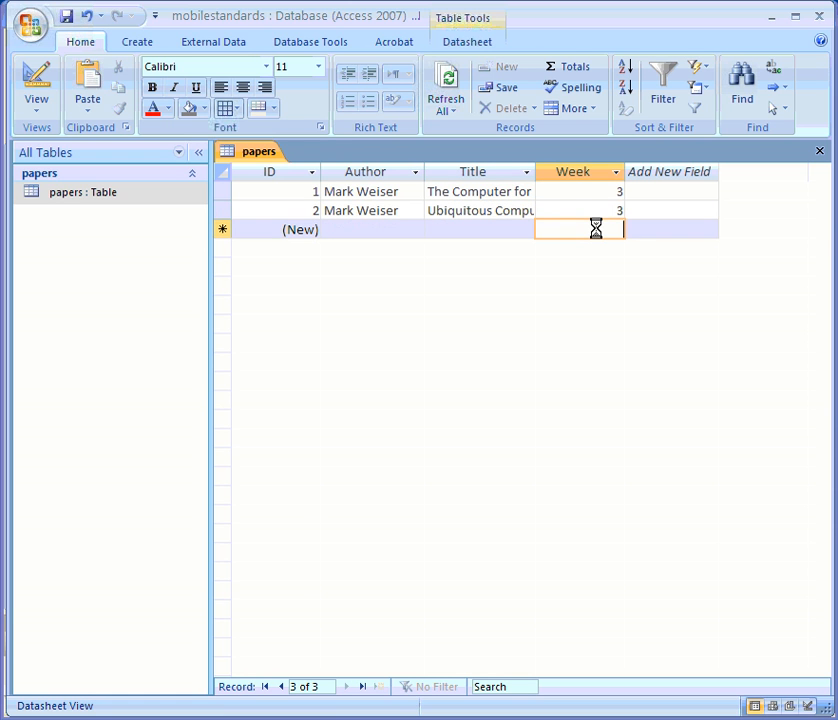
click(222, 191)
click(222, 210)
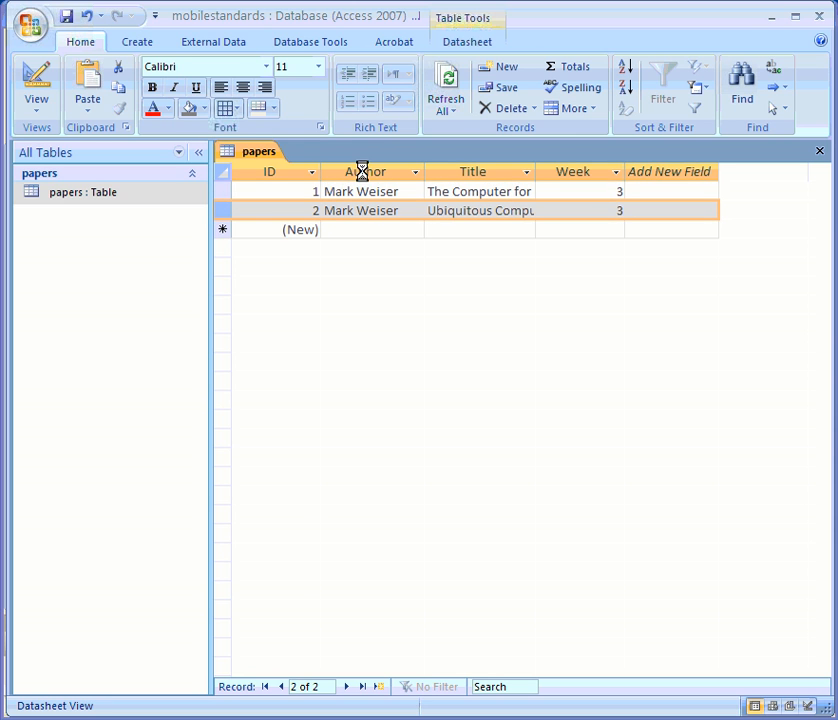